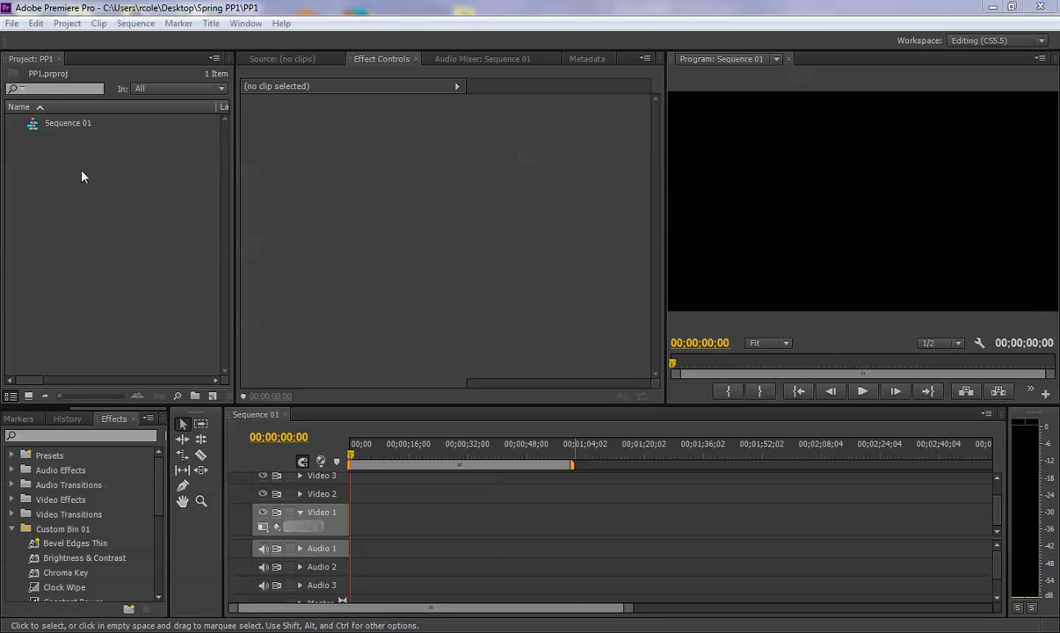
- Import 'Ludacris - How Low _Caked Up Remix_.mp3' from Desktop > Spring 2015 Pic Project > Music
right_click(82, 177)
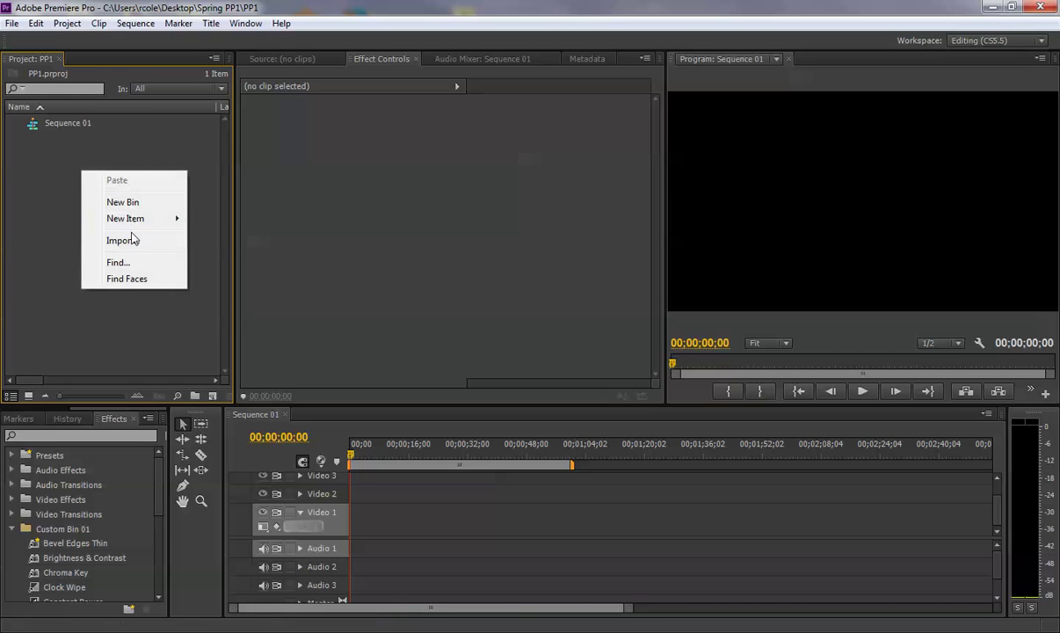
click(53, 154)
click(12, 24)
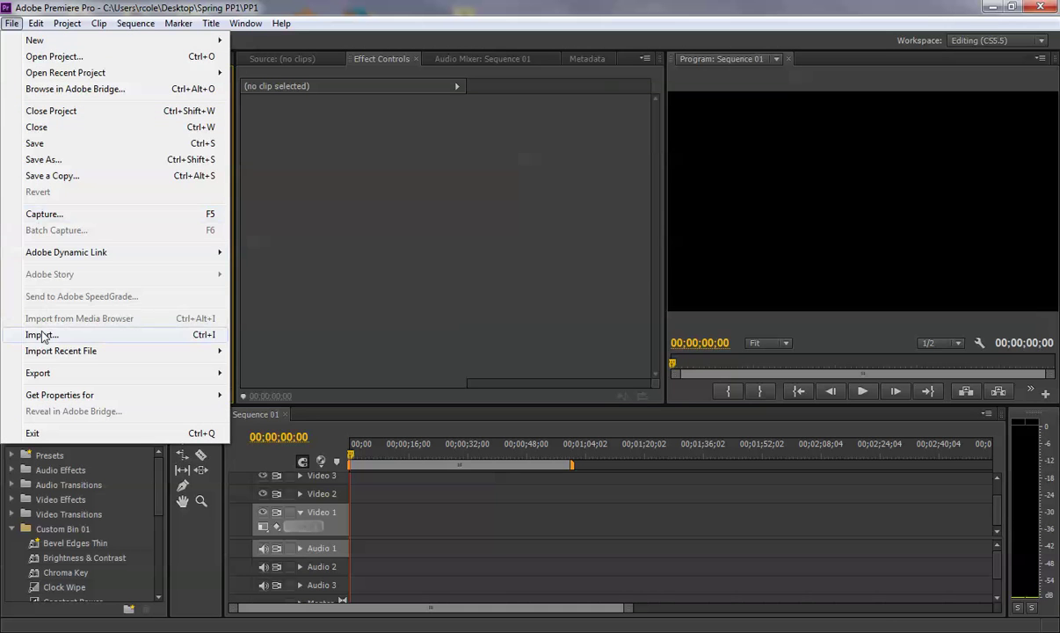
click(275, 293)
double_click(103, 215)
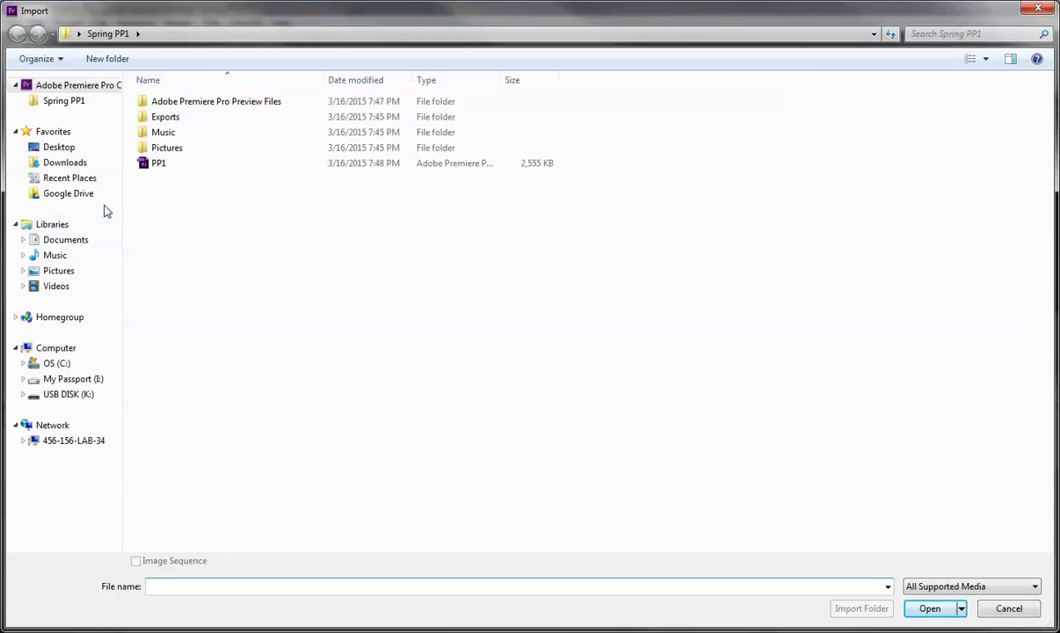
click(68, 149)
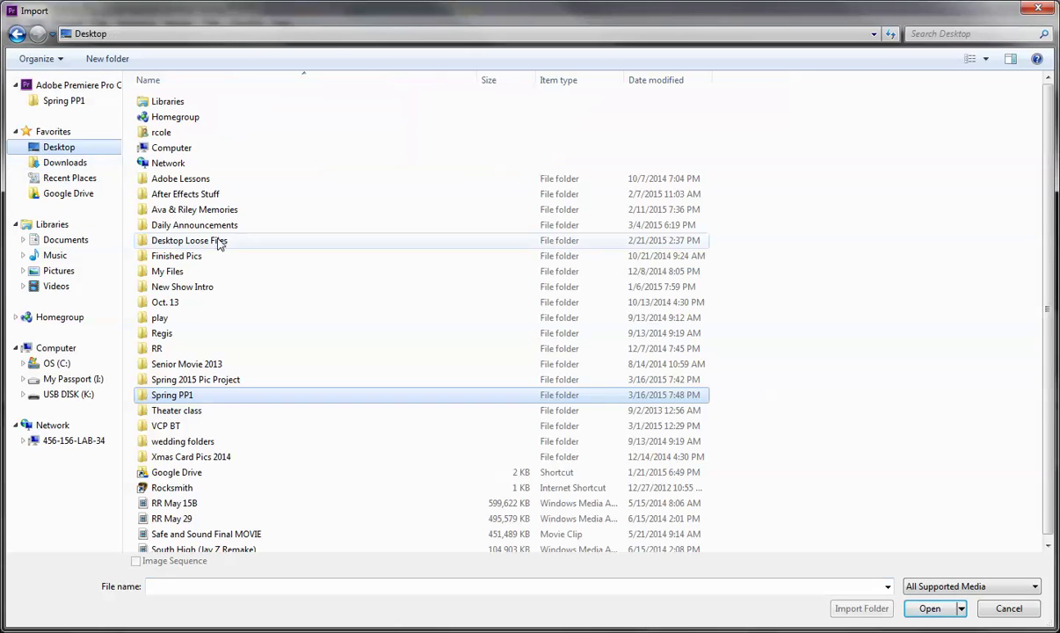
double_click(189, 374)
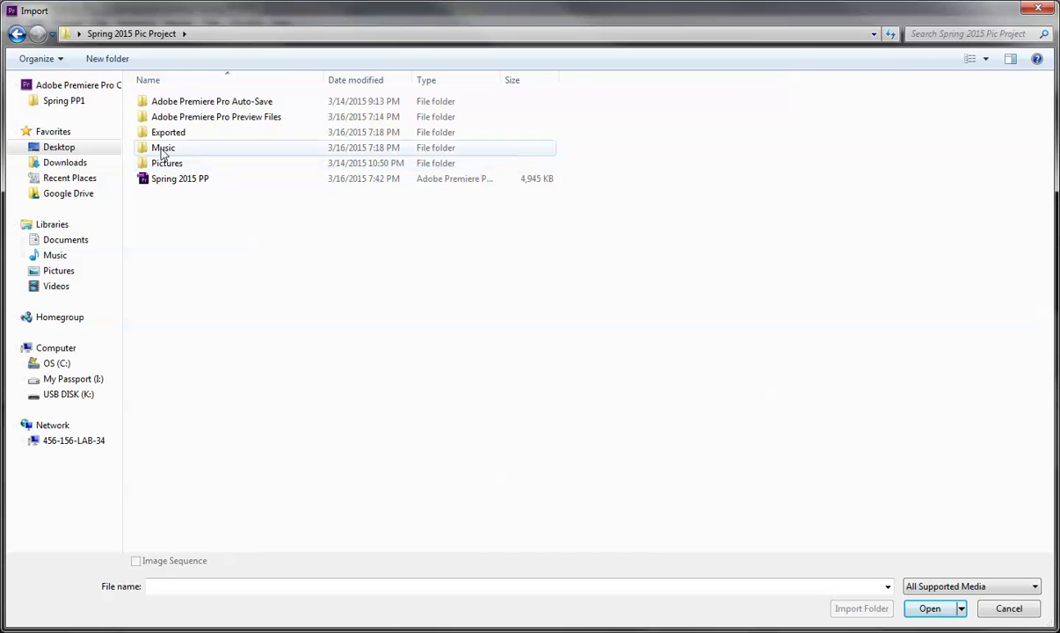
double_click(162, 148)
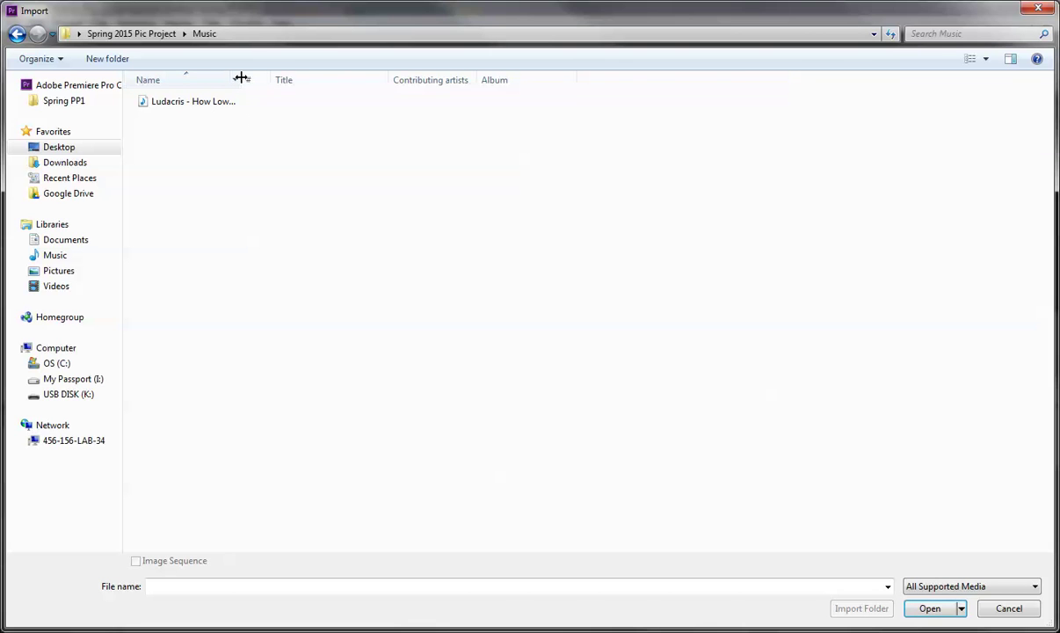
drag(244, 78, 350, 79)
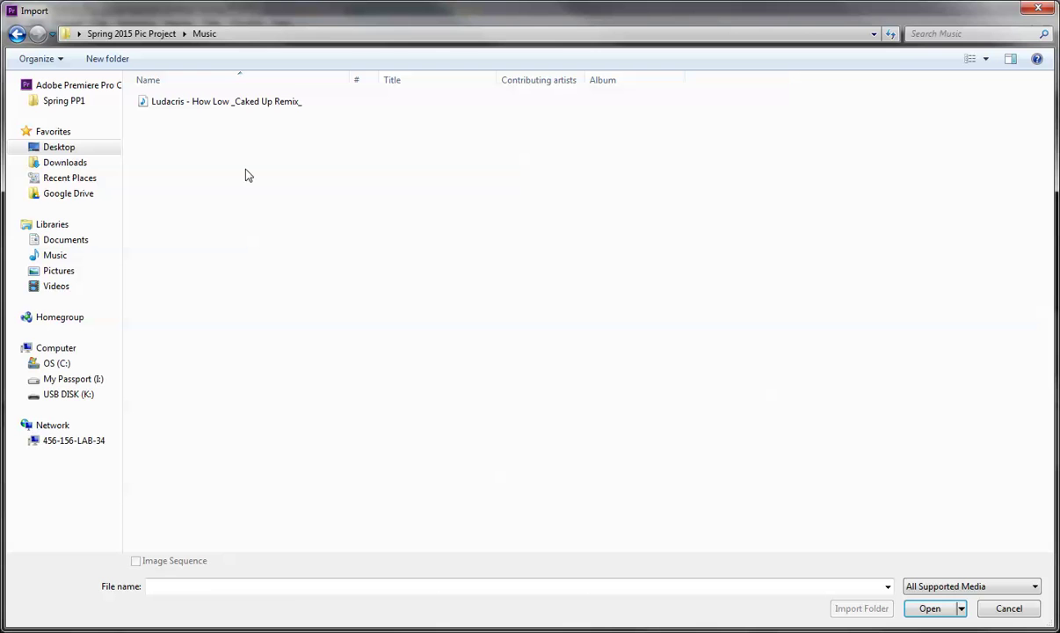
click(151, 104)
click(933, 610)
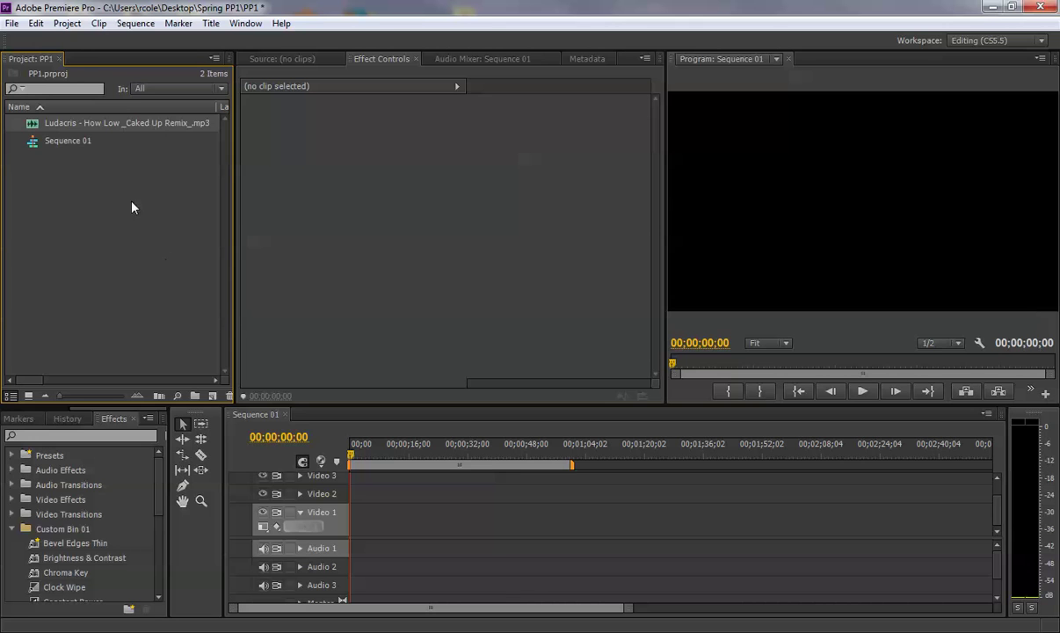
- Make a bin named Music, move the Ludacris mp3 into it, and collapse the bin
click(87, 174)
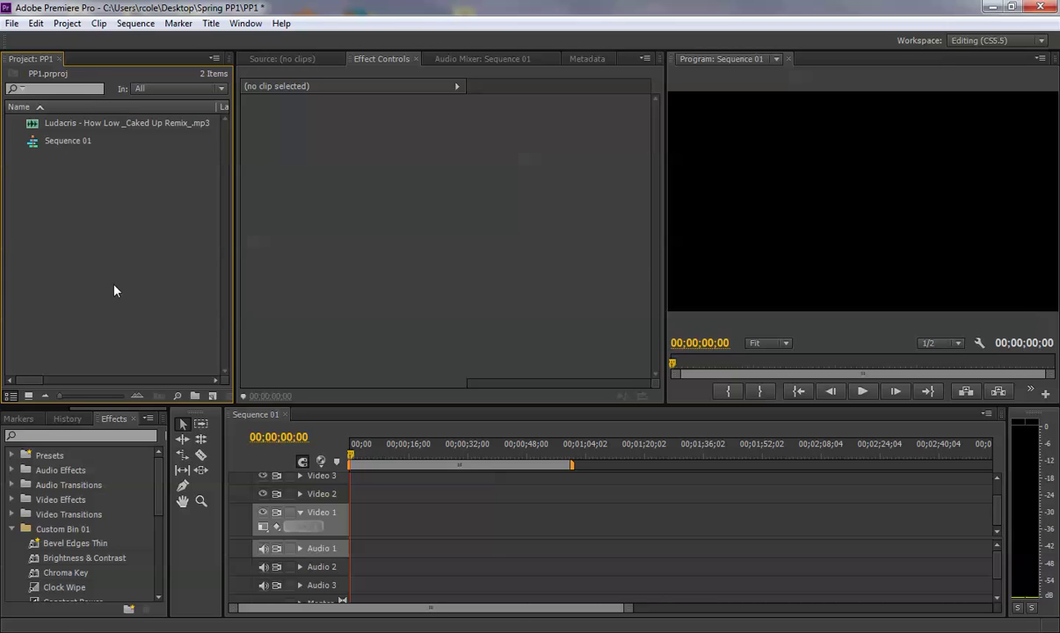
click(195, 397)
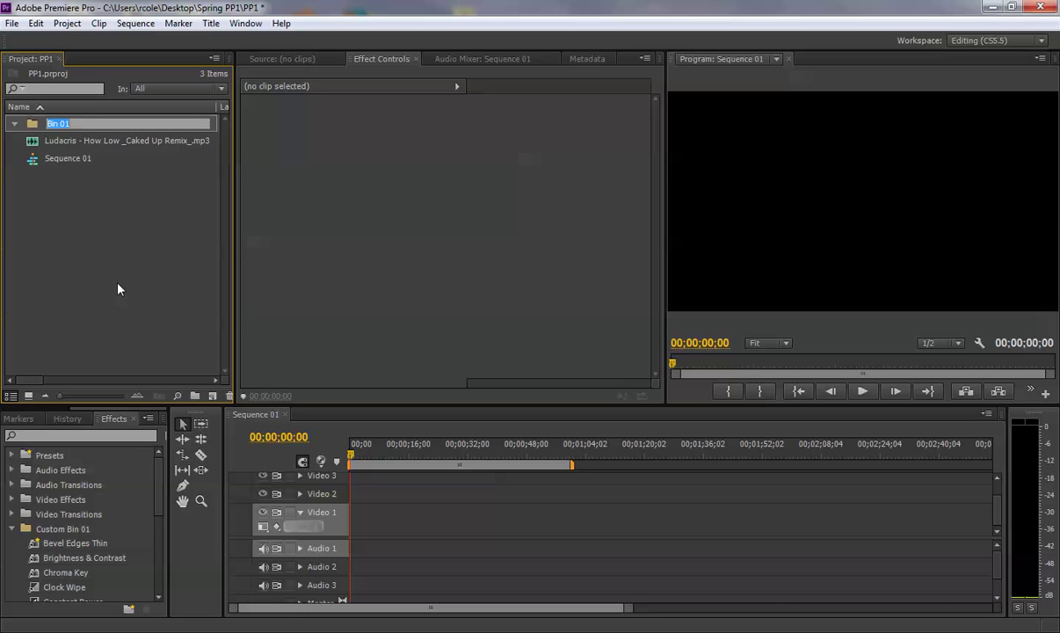
text(Misic)
key(Return)
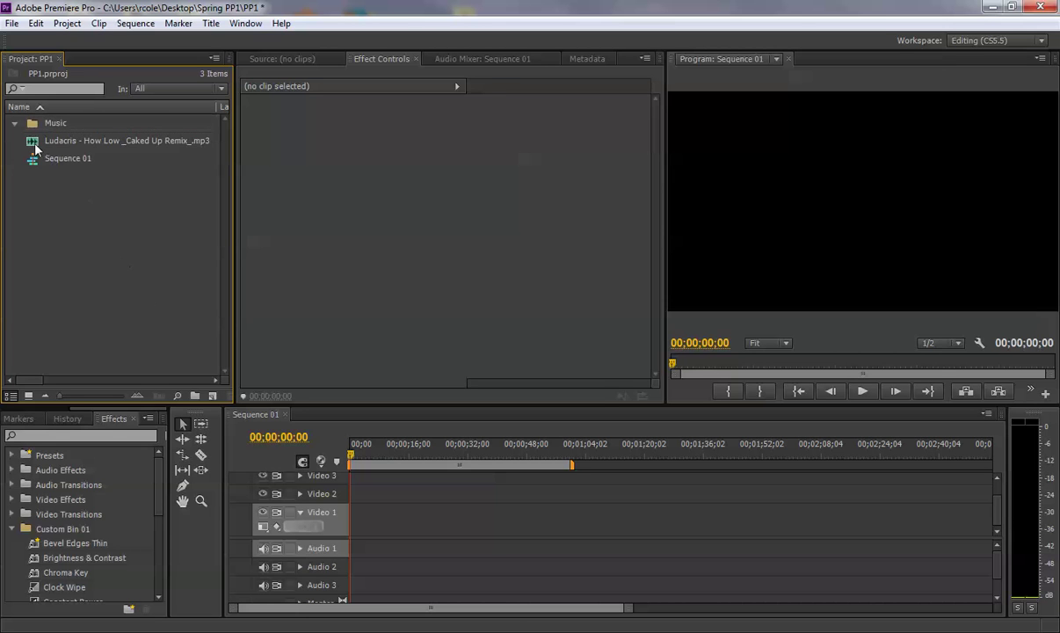
drag(54, 141, 52, 123)
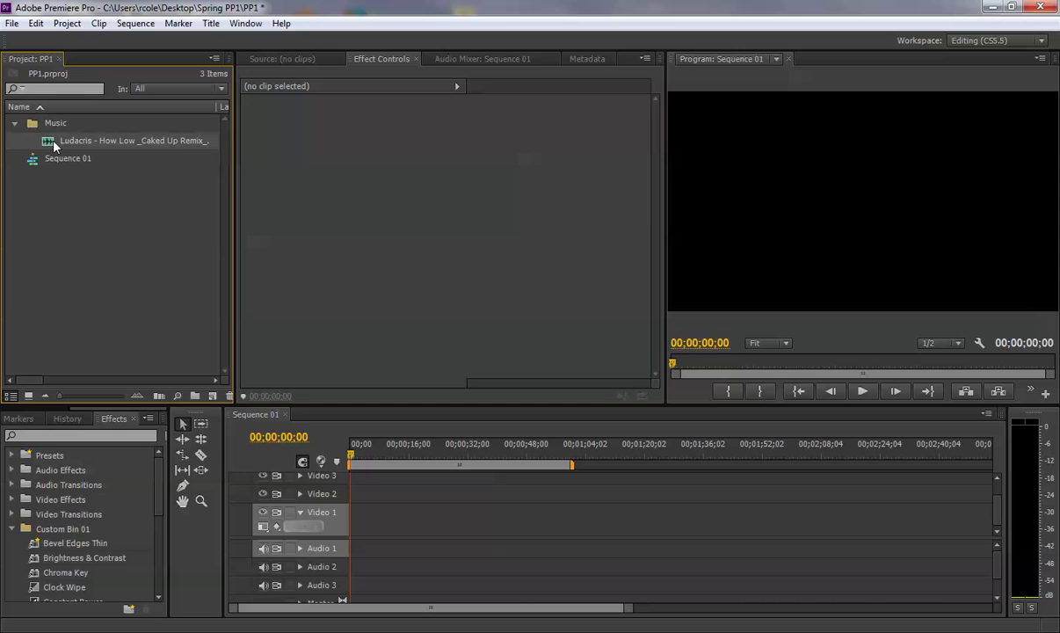
click(14, 126)
click(15, 124)
click(15, 124)
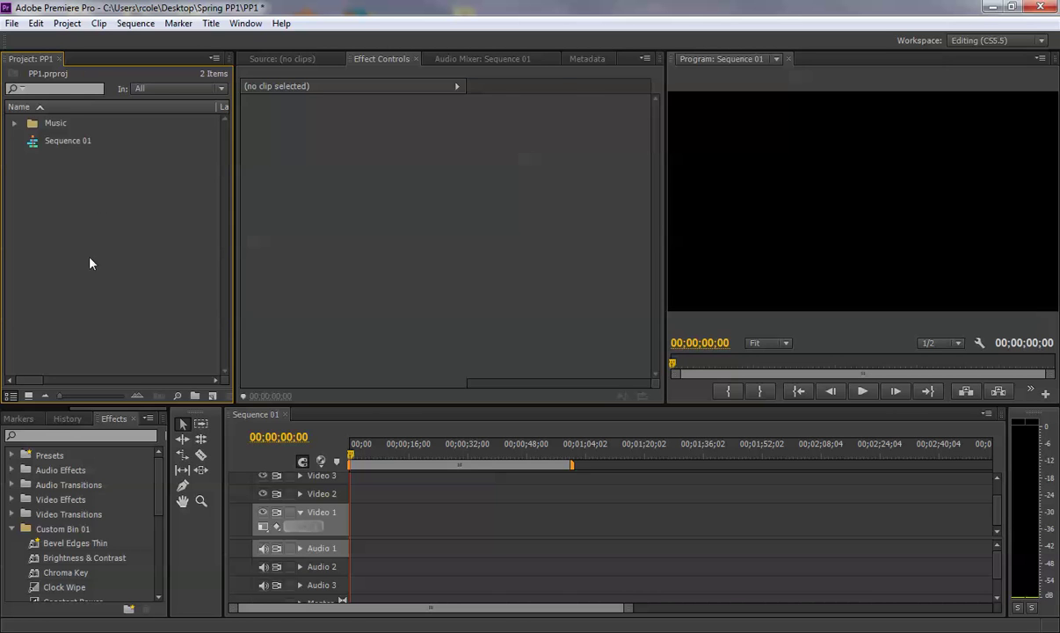
- Import the Spring 2015 Pic Project > Pictures > Me Young folder as a bin and check its photos
double_click(120, 213)
click(138, 35)
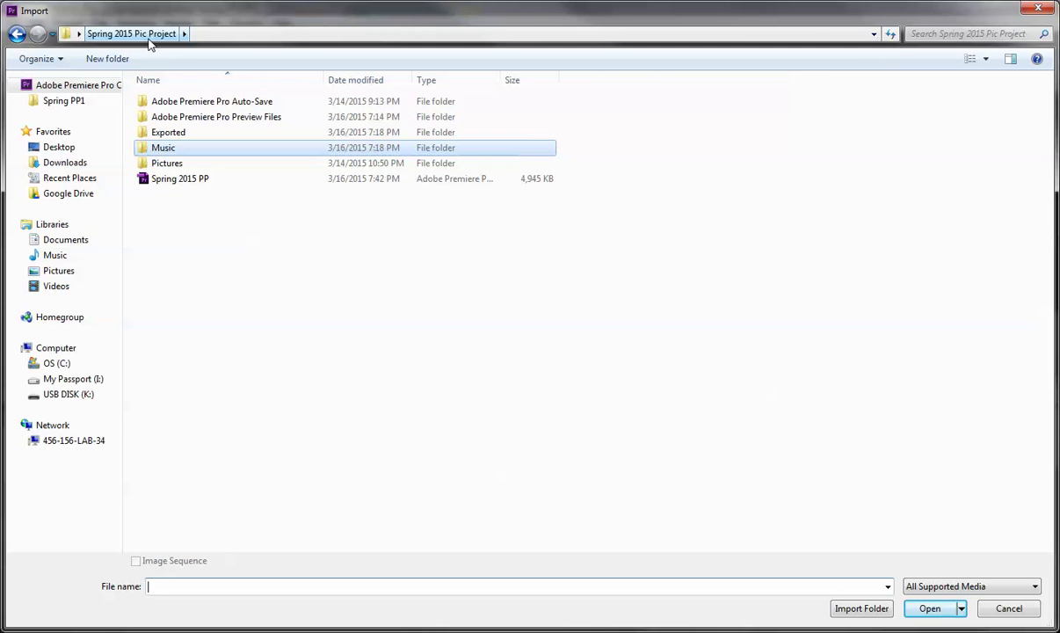
double_click(166, 166)
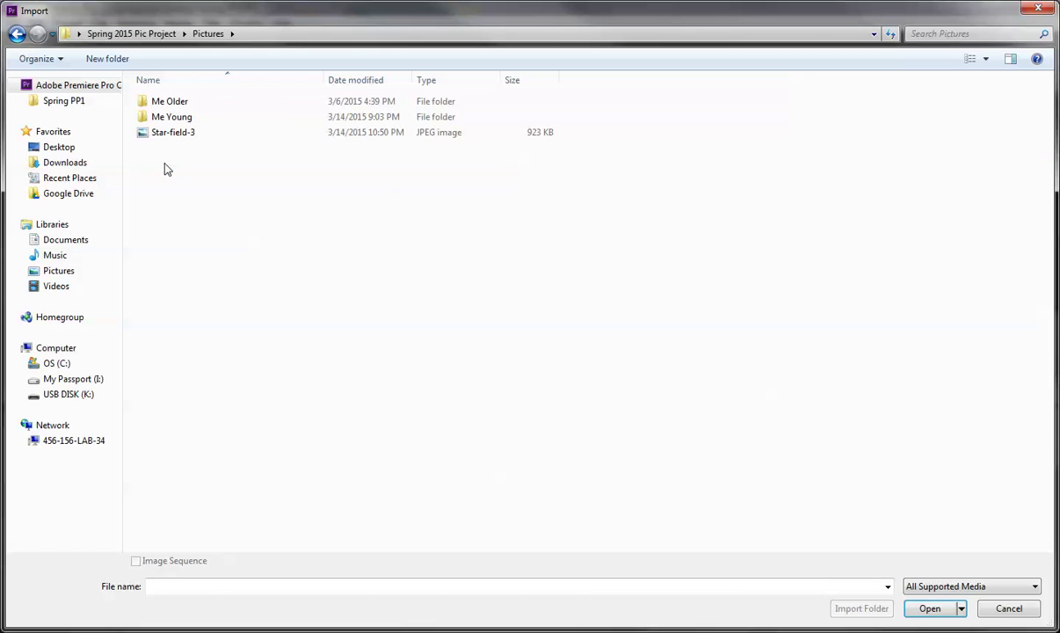
double_click(144, 122)
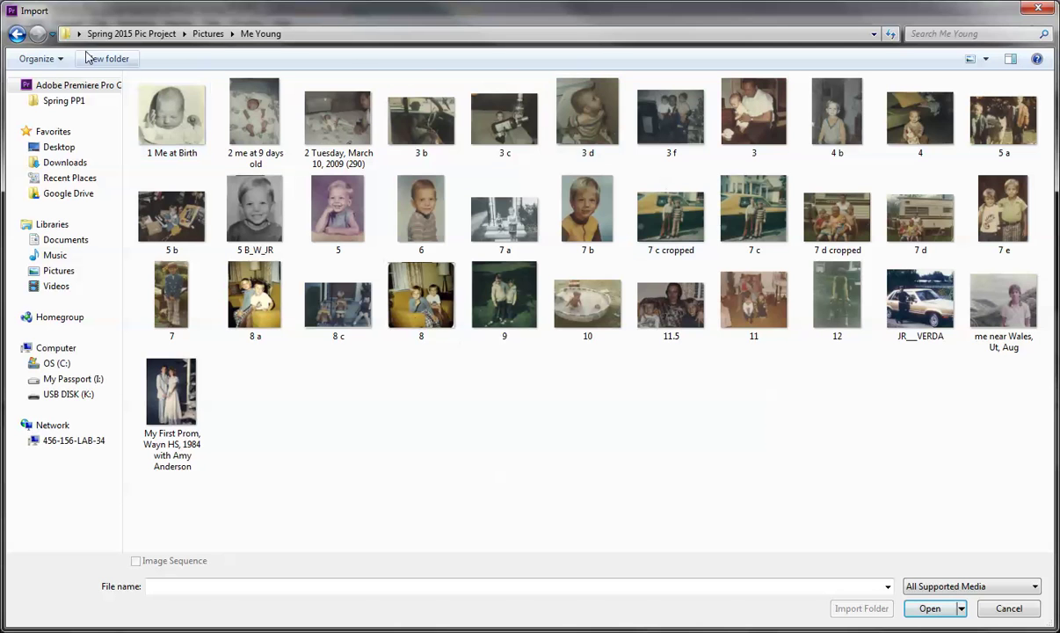
click(17, 33)
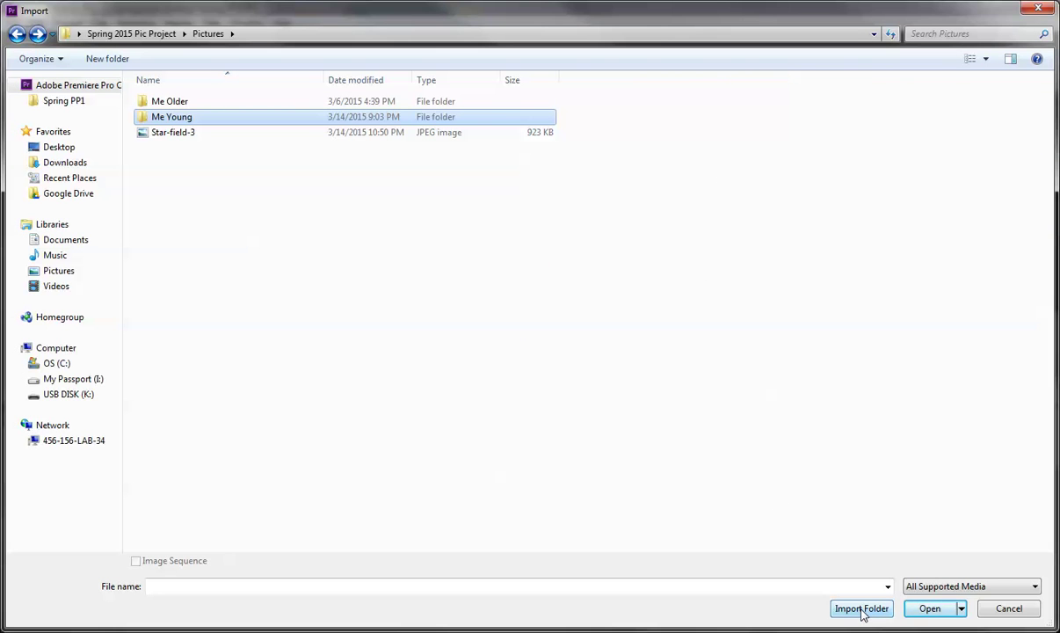
click(862, 609)
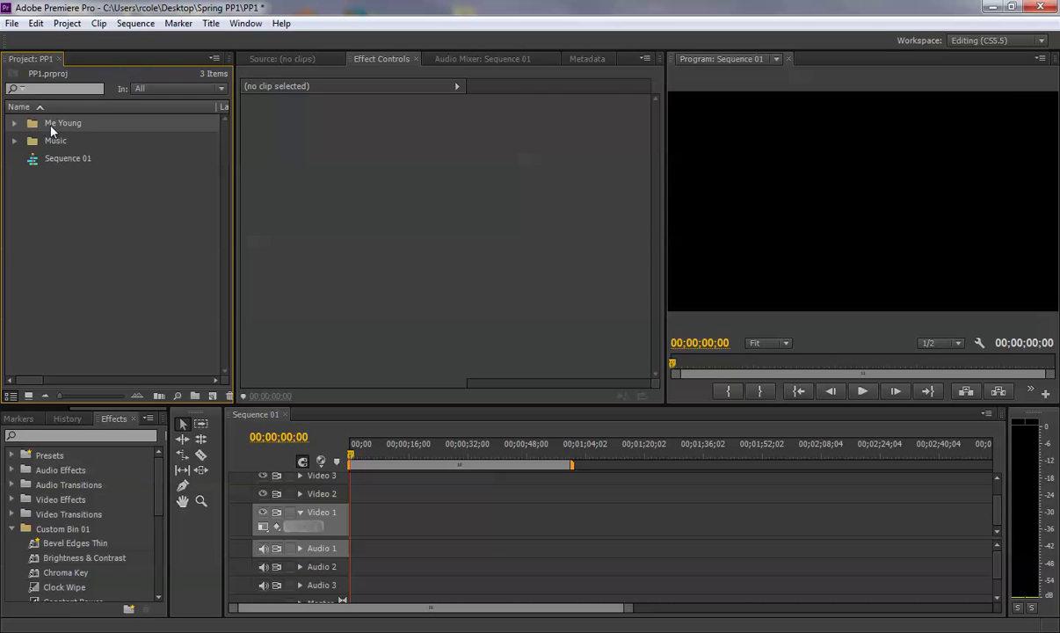
click(14, 123)
click(14, 123)
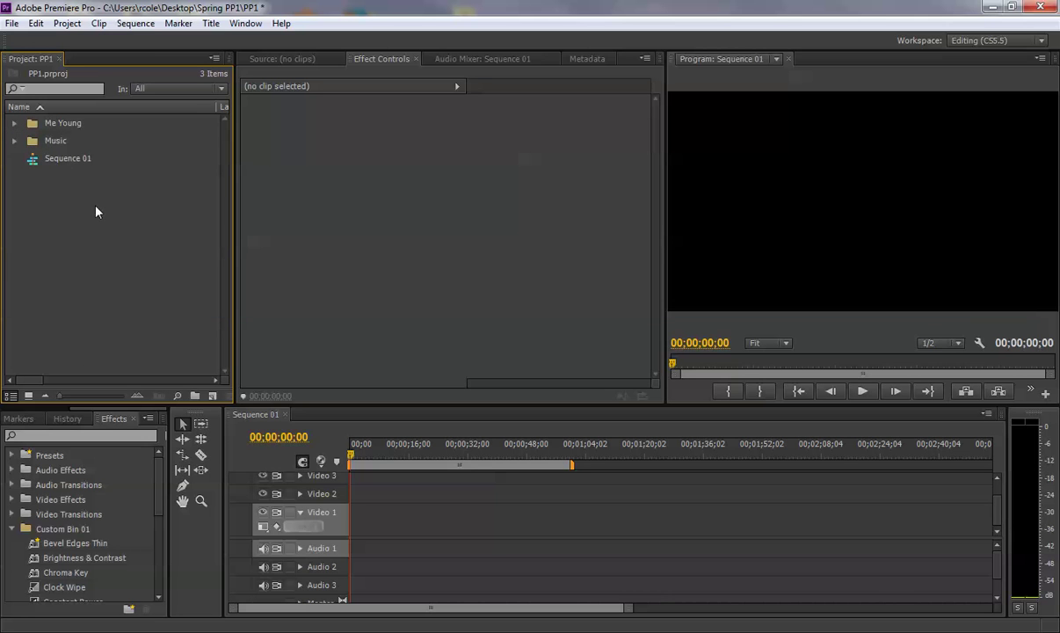
- In Explorer, open Spring 2015 Pic Project > Pictures > Me Older
mouse_move(174, 627)
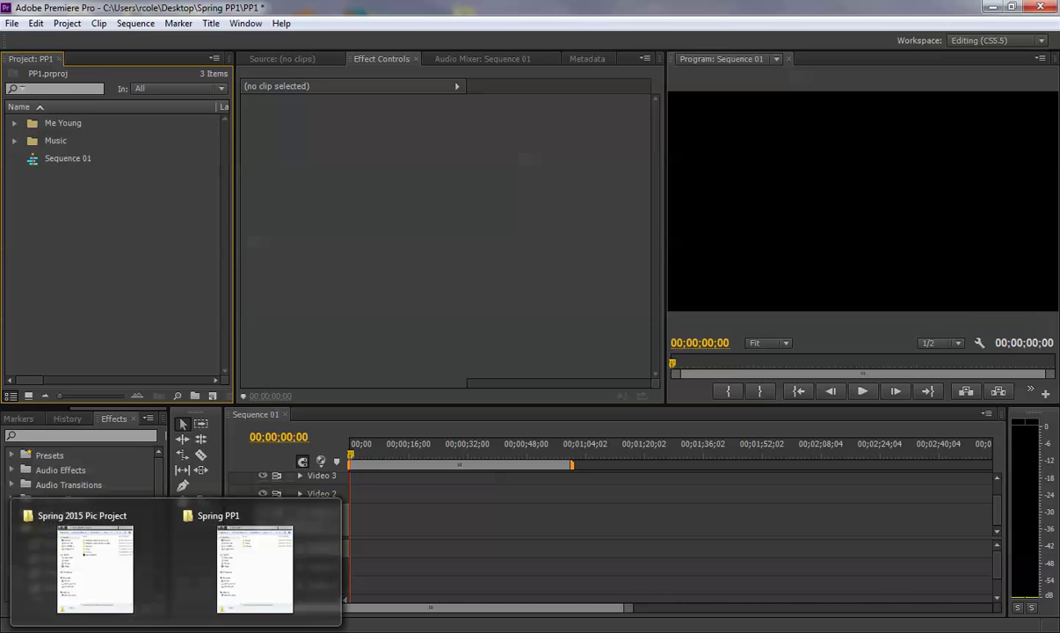
click(119, 556)
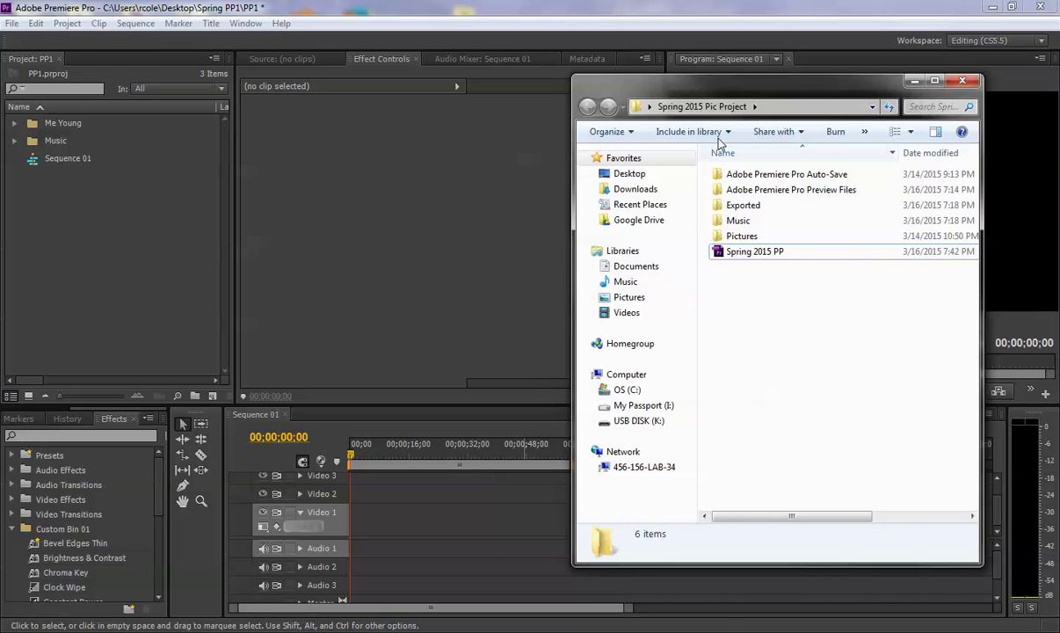
drag(738, 81, 671, 49)
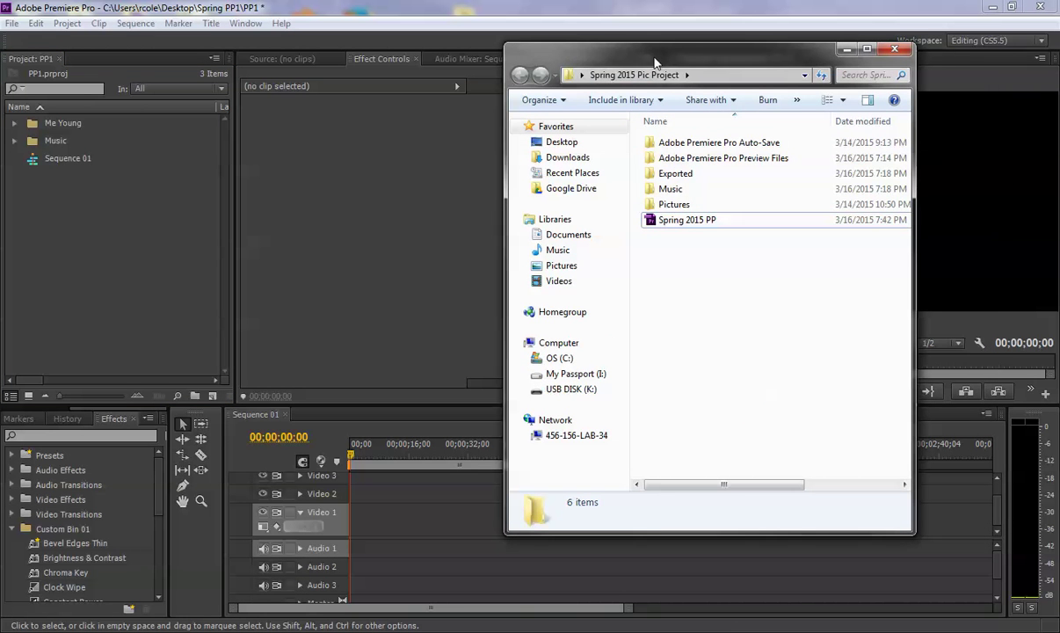
double_click(665, 206)
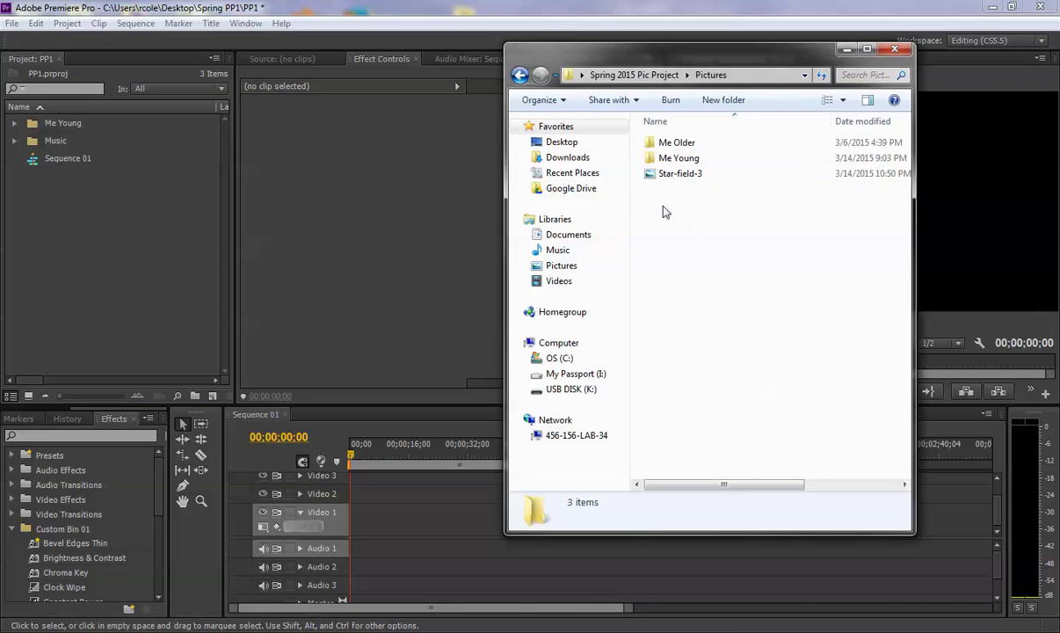
double_click(673, 143)
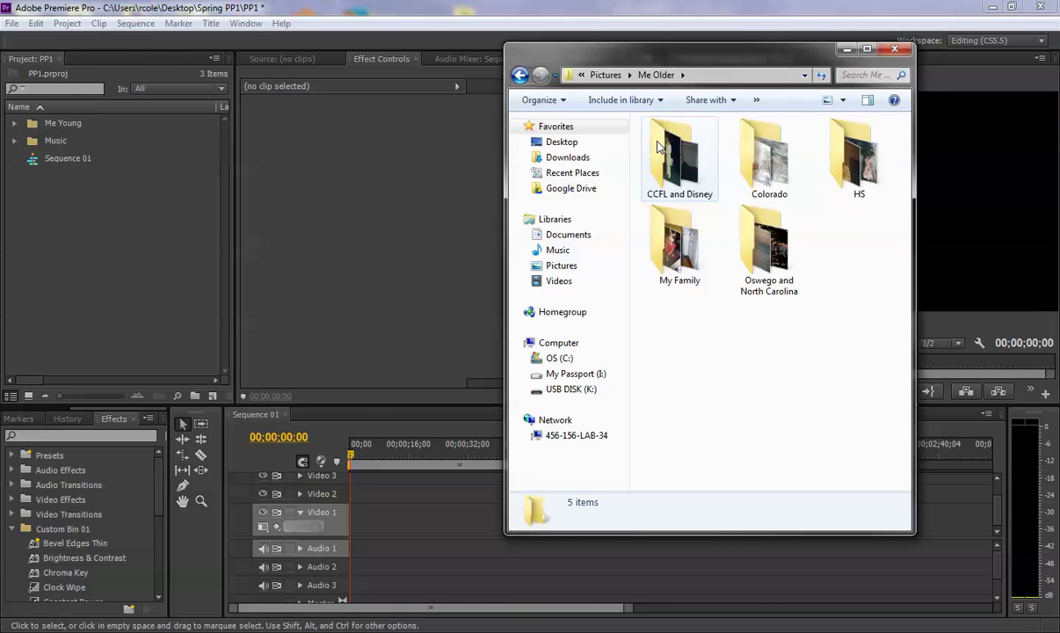
click(519, 74)
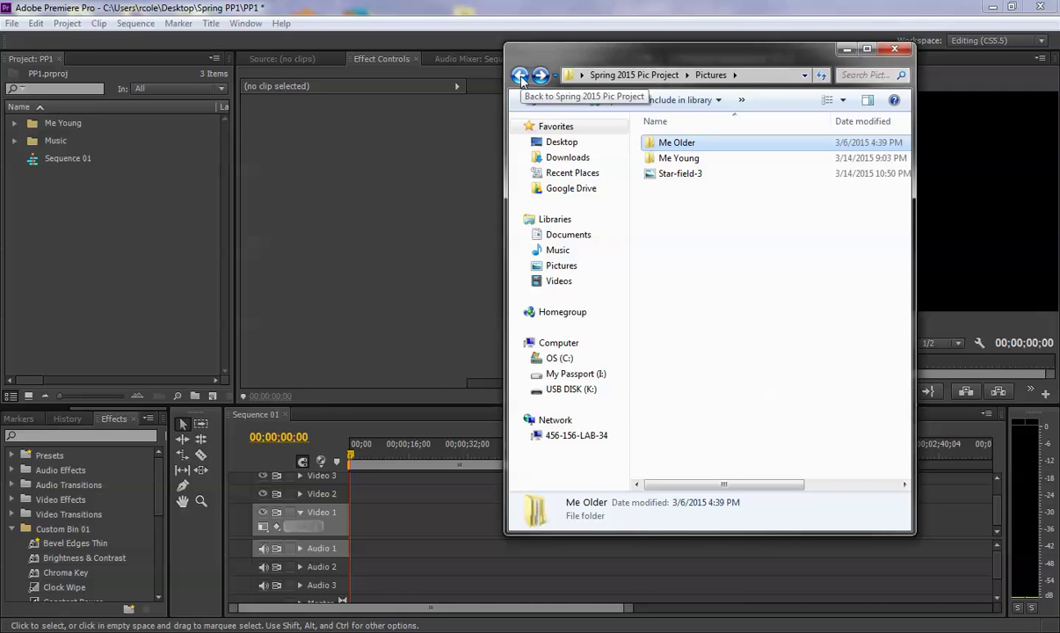
click(519, 74)
double_click(665, 204)
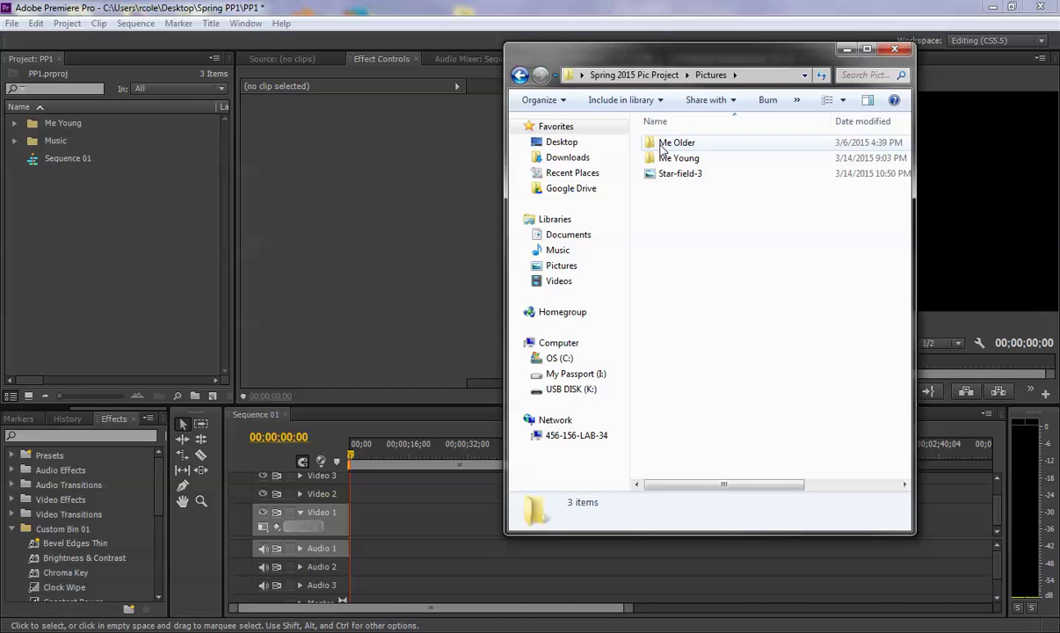
double_click(670, 144)
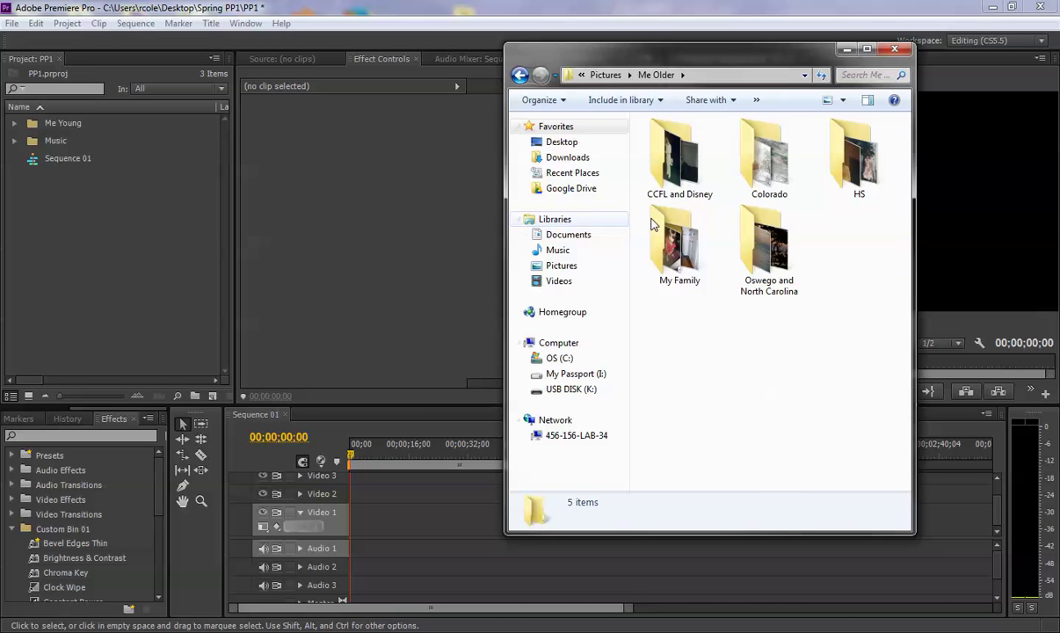
- Drag the five Me Older photo folders into Premiere's Project panel and close Explorer
drag(879, 379, 633, 132)
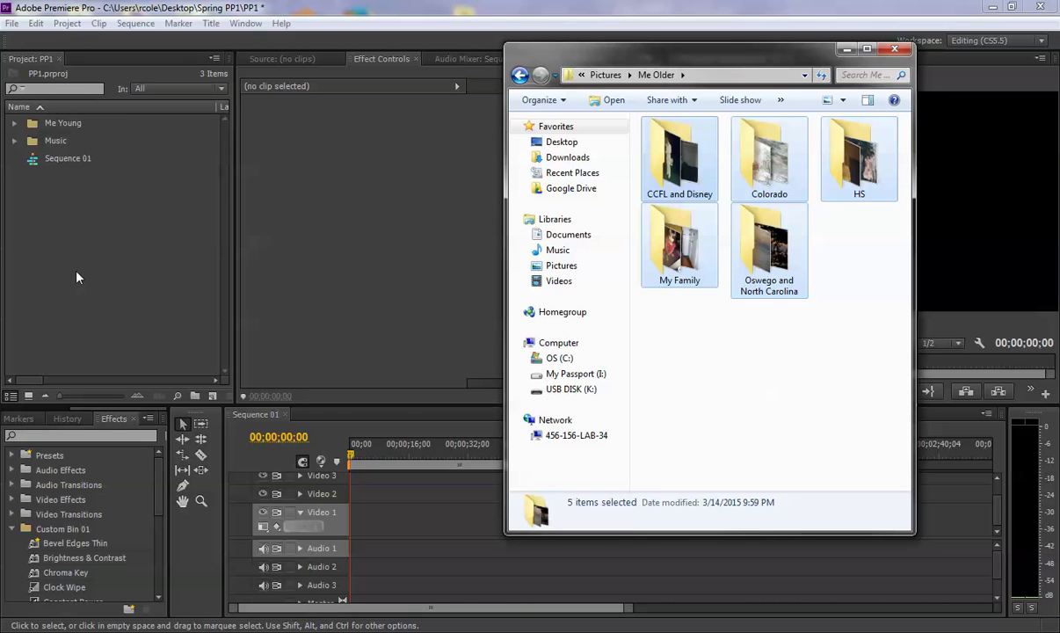
drag(688, 266, 106, 297)
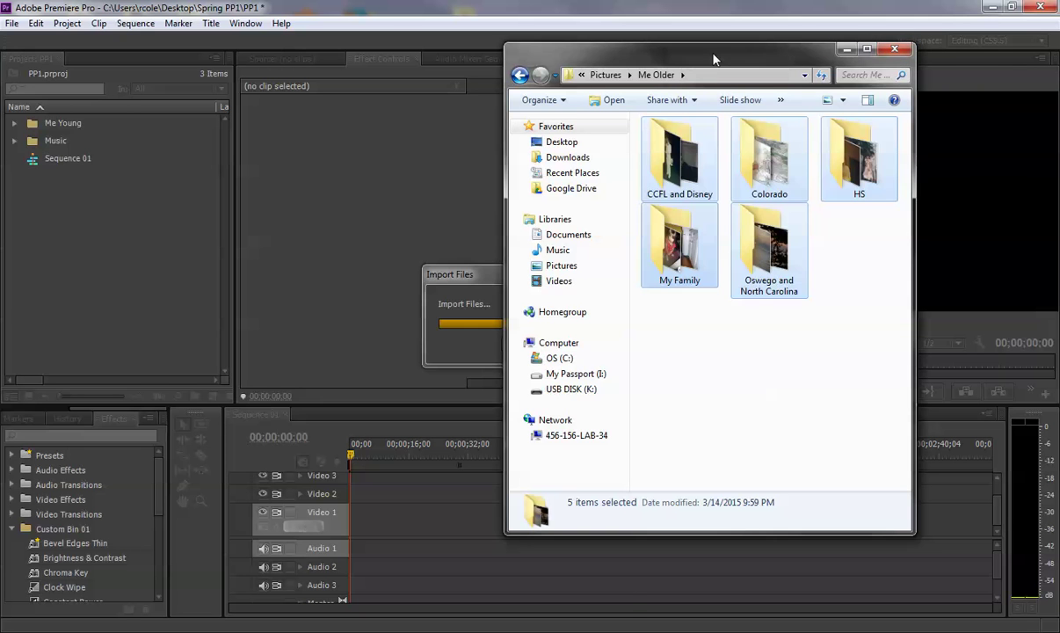
click(604, 75)
click(894, 49)
click(96, 265)
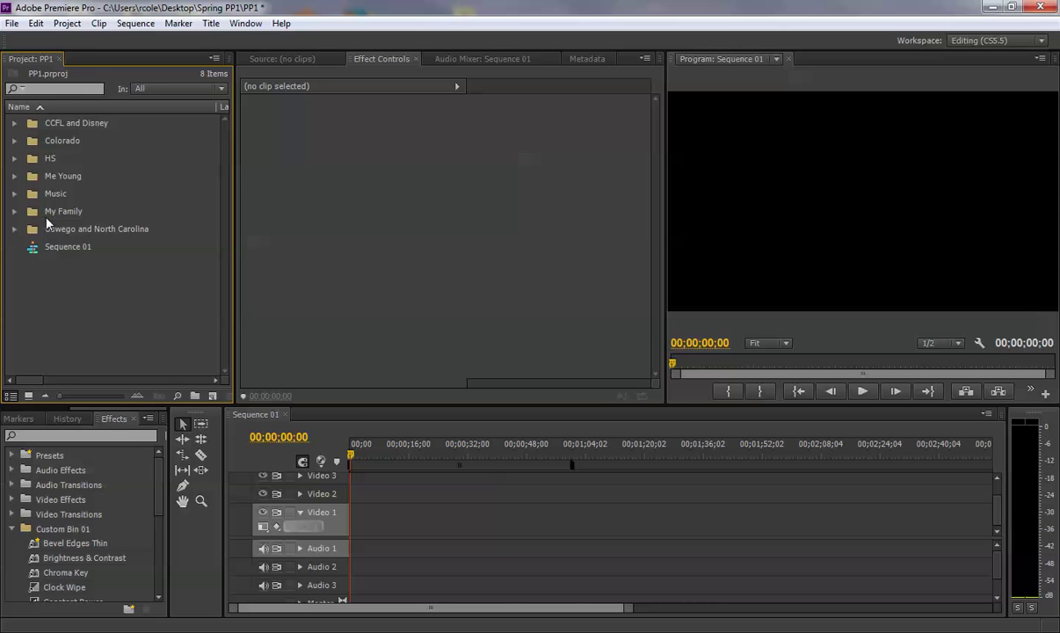
- Create a Pictures bin, move all six photo bins into it, and collapse it
click(195, 396)
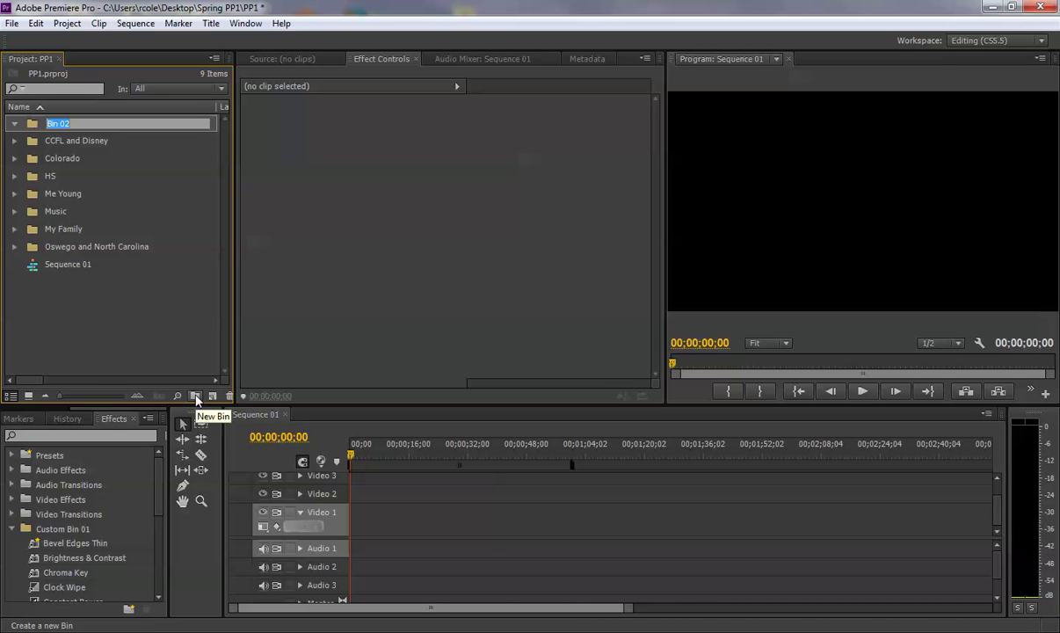
text(Pc)
text(ctures)
key(Return)
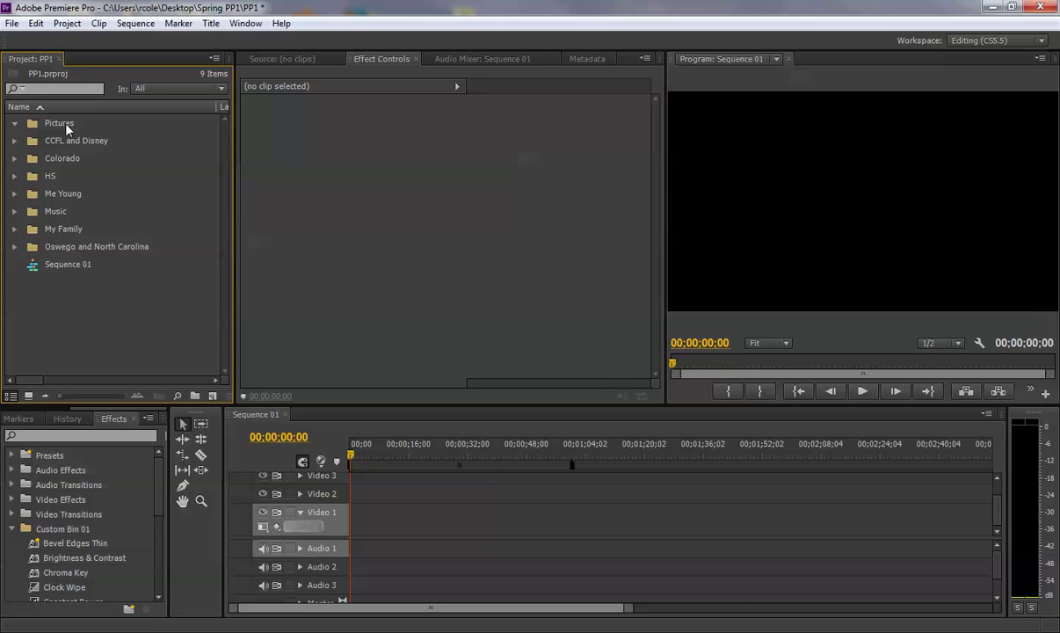
drag(113, 197, 46, 126)
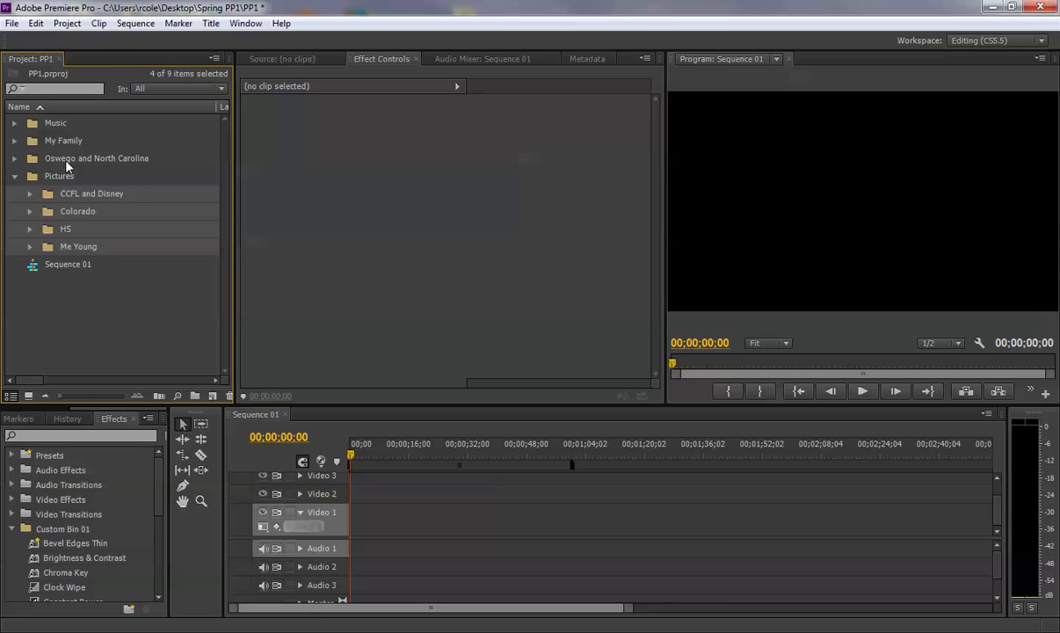
drag(98, 148, 49, 175)
click(63, 213)
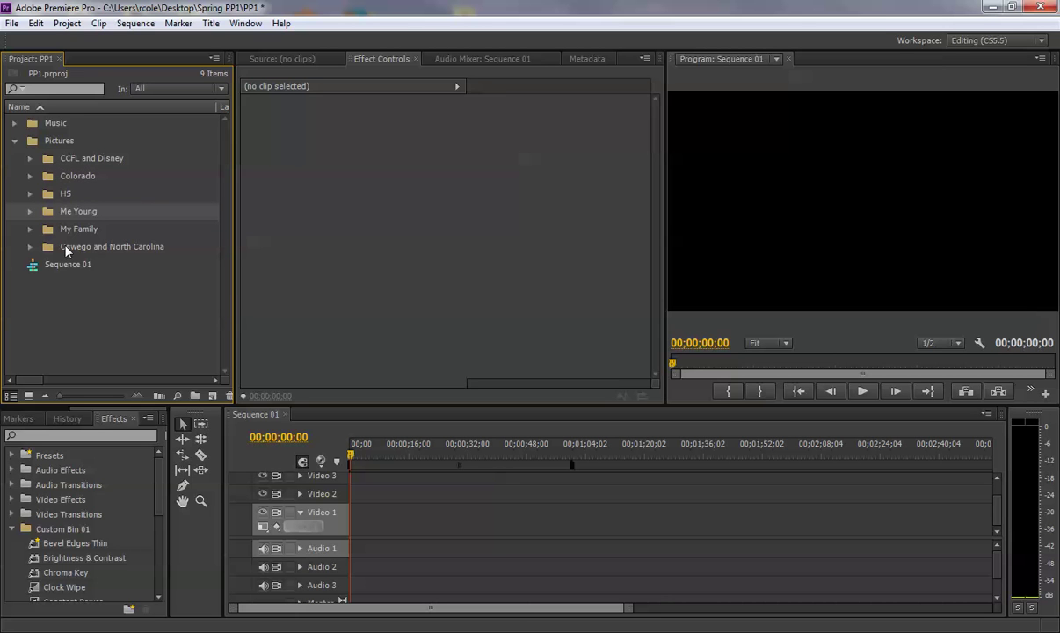
click(15, 141)
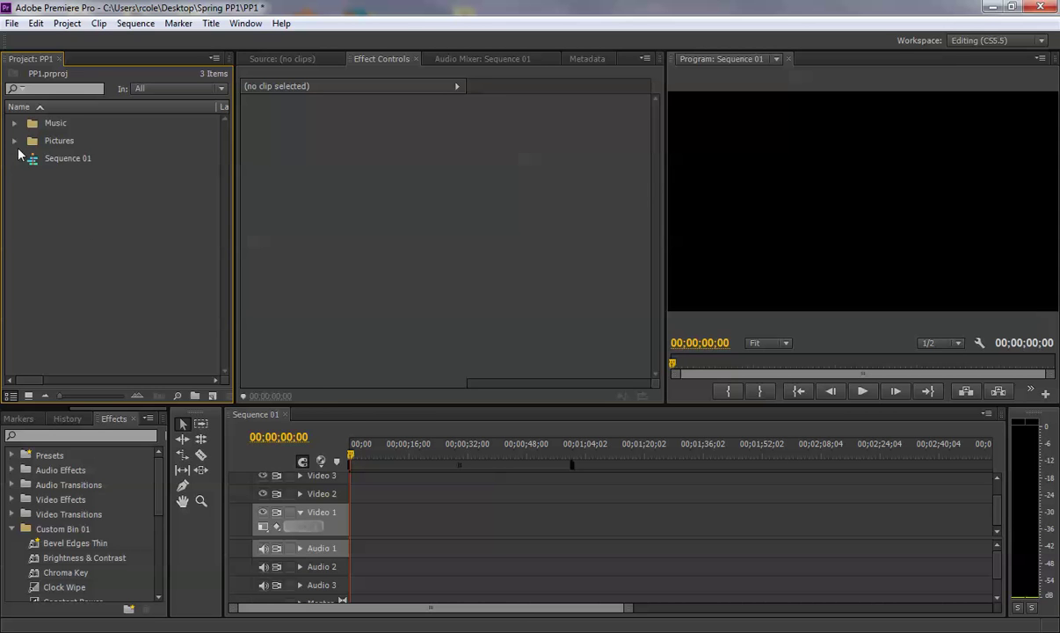
click(14, 140)
click(14, 140)
click(40, 161)
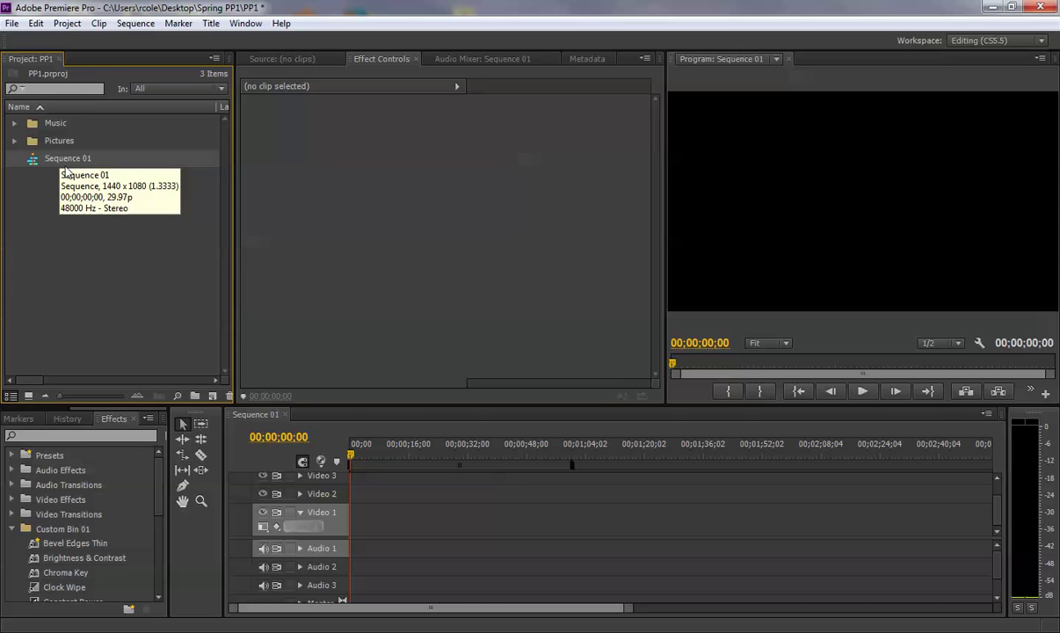
click(73, 204)
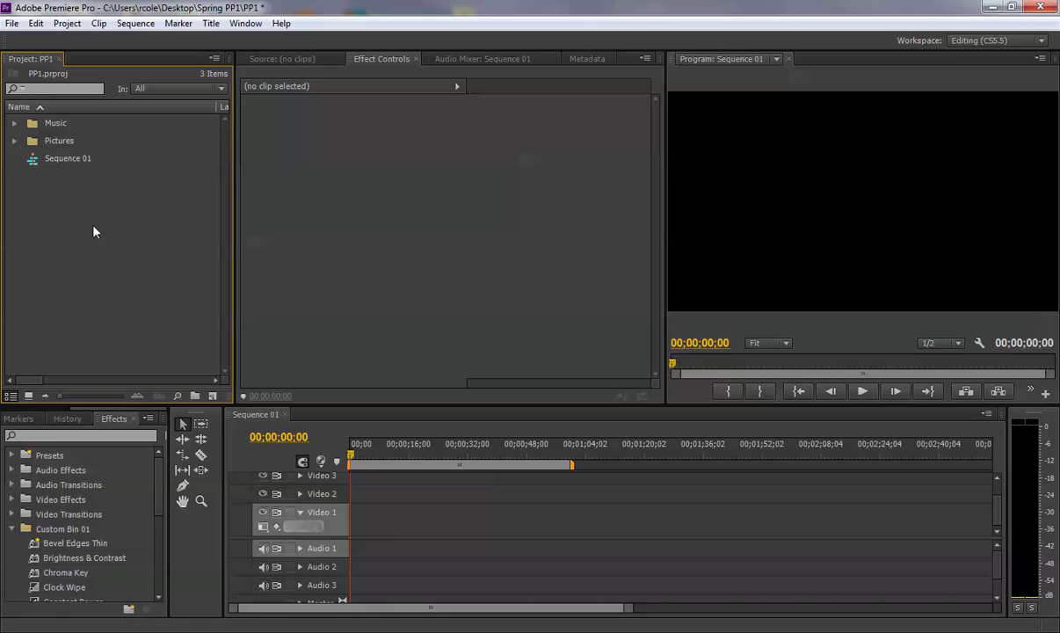
mouse_move(32, 163)
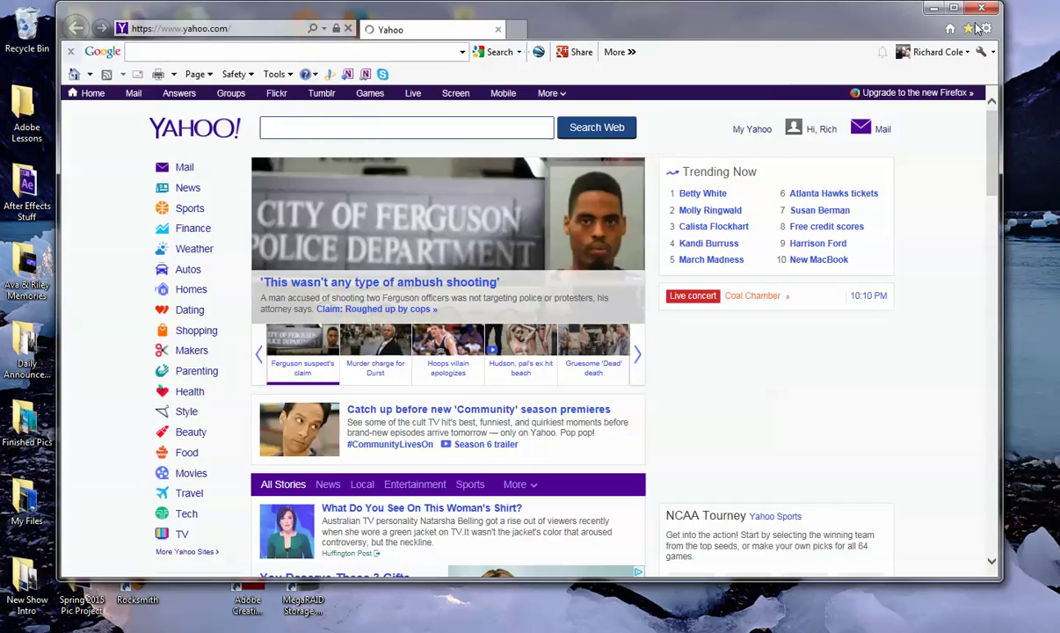
- Minimize Internet Explorer and open Pictures > Me Older > CCFL and Disney in Explorer
click(982, 8)
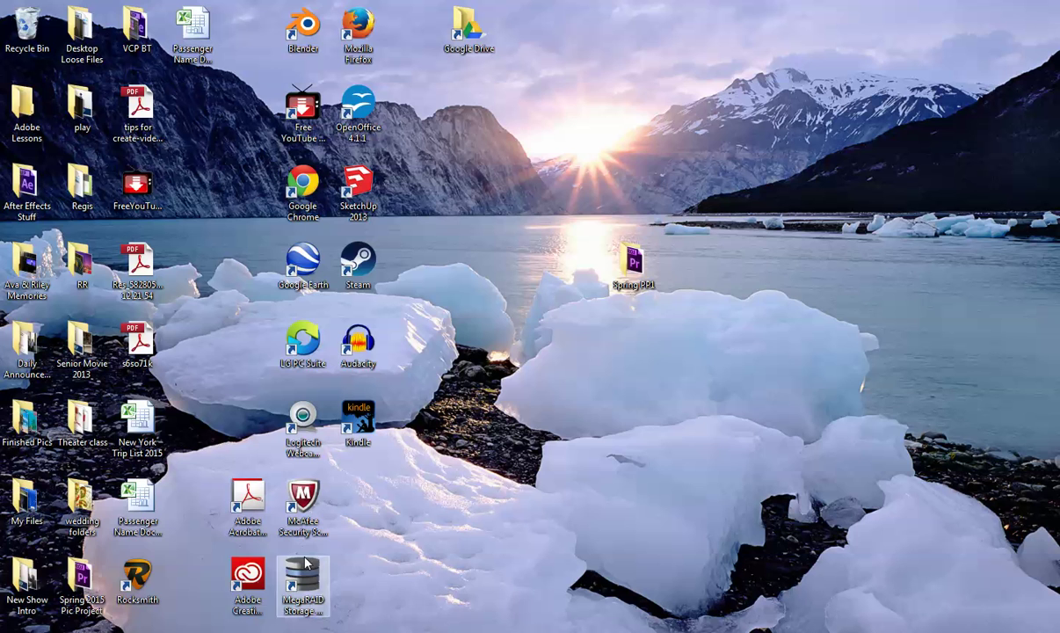
click(98, 530)
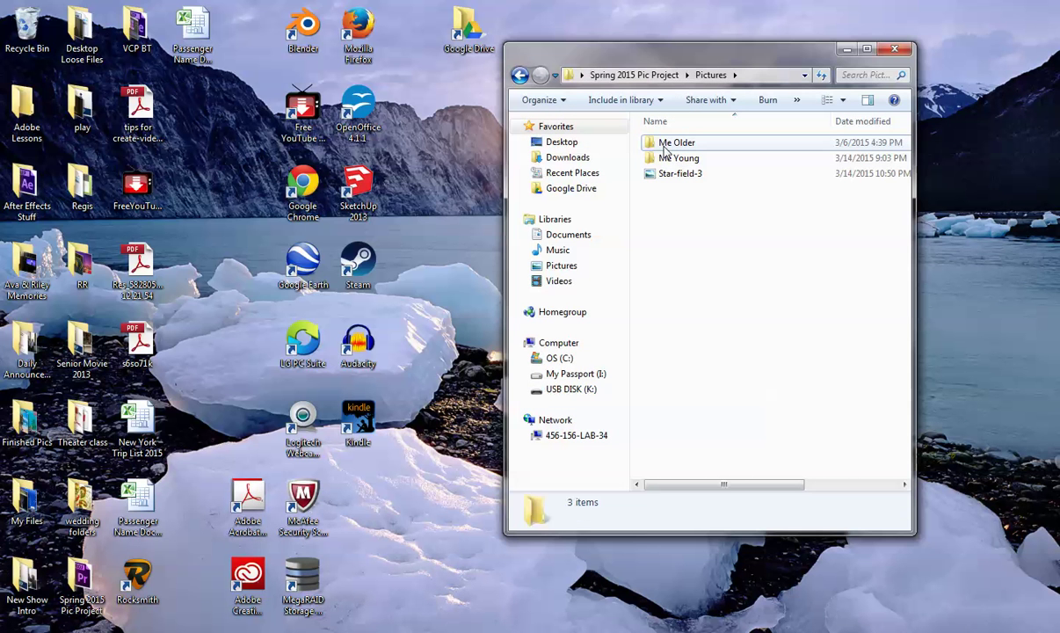
double_click(656, 152)
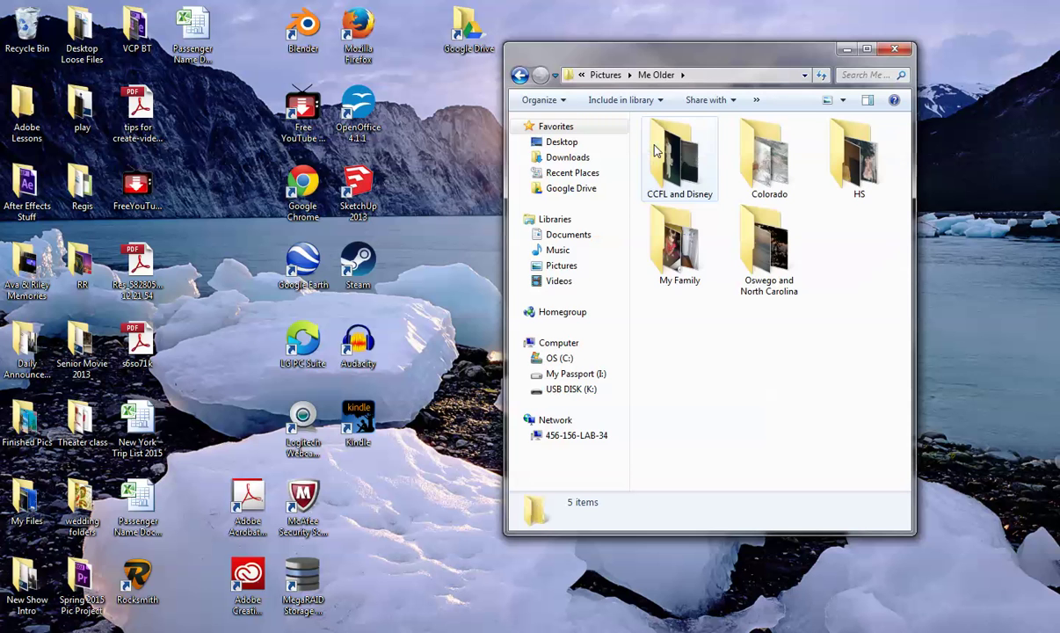
double_click(685, 169)
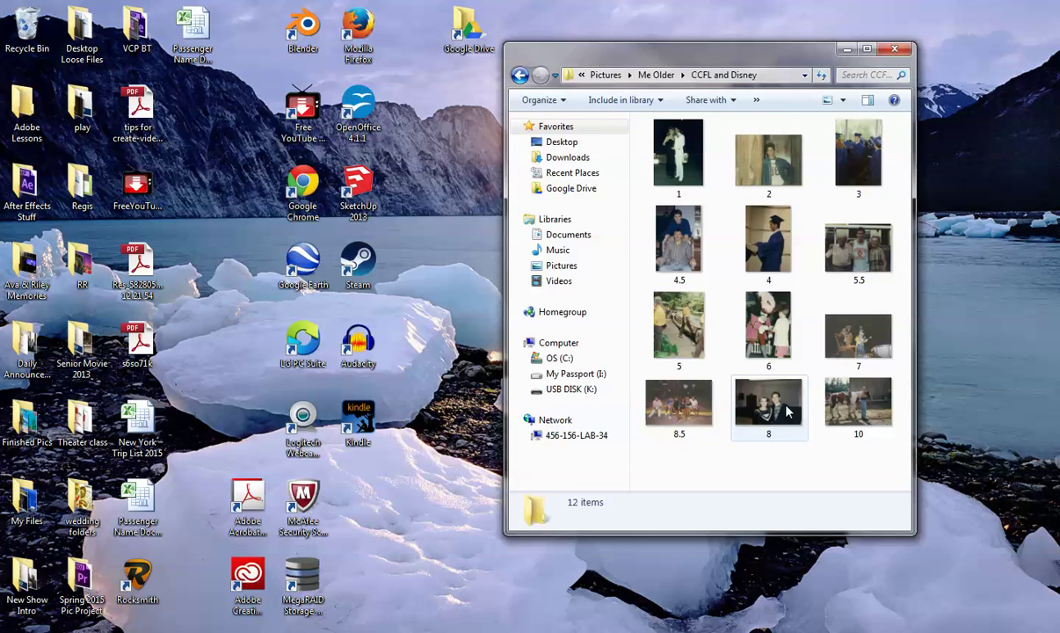
- Cut photo 8 from CCFL and Disney and paste it into Me Older
click(779, 416)
right_click(732, 386)
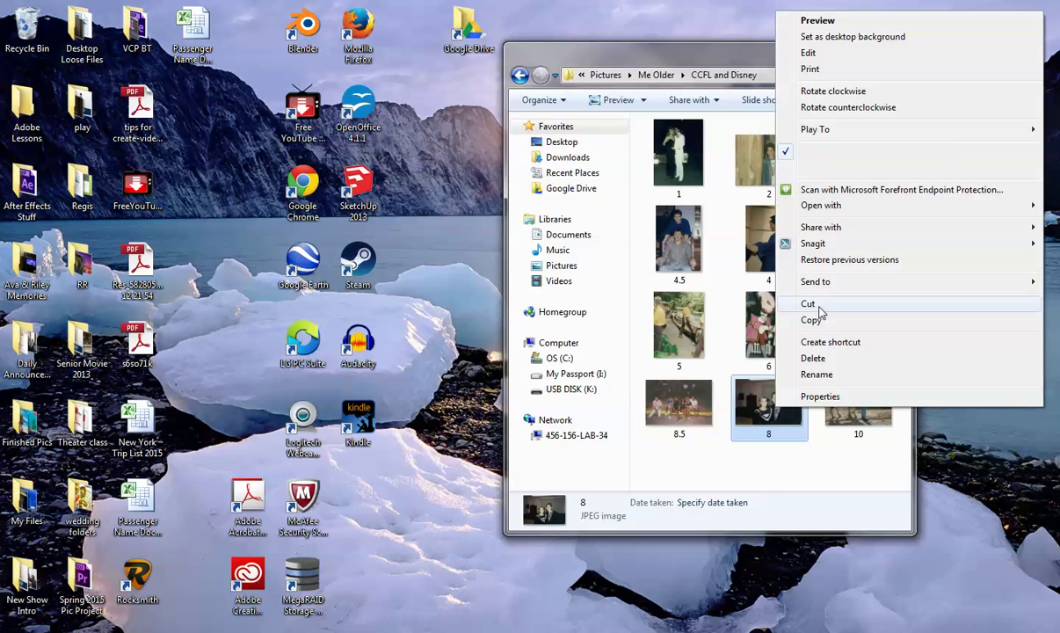
click(777, 302)
click(519, 75)
right_click(733, 361)
click(769, 458)
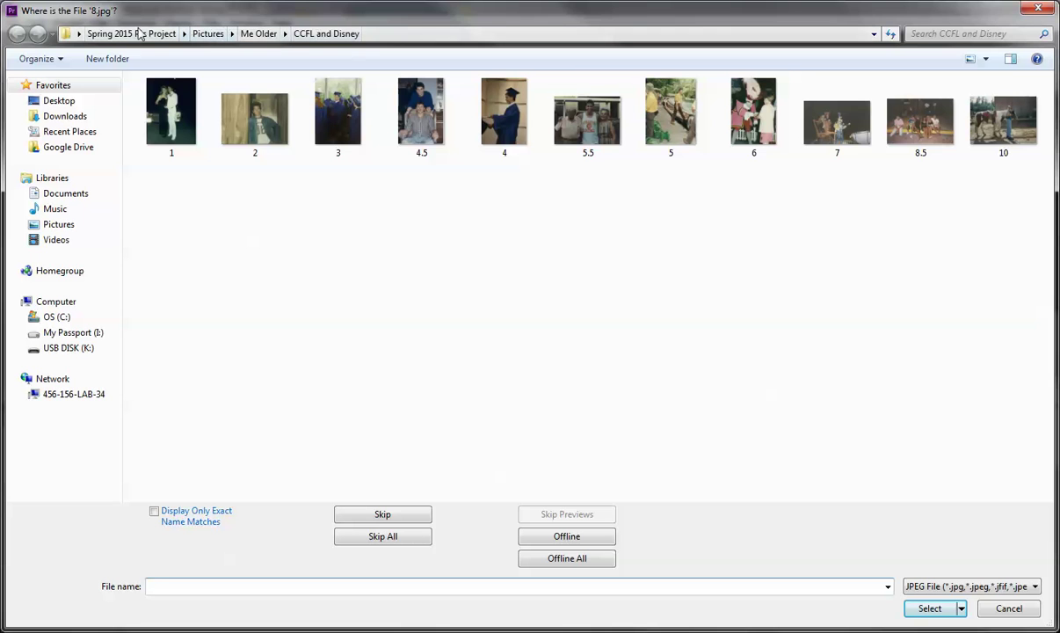
- Relink the missing 8.jpg to photo 8 in the Me Older folder
click(258, 33)
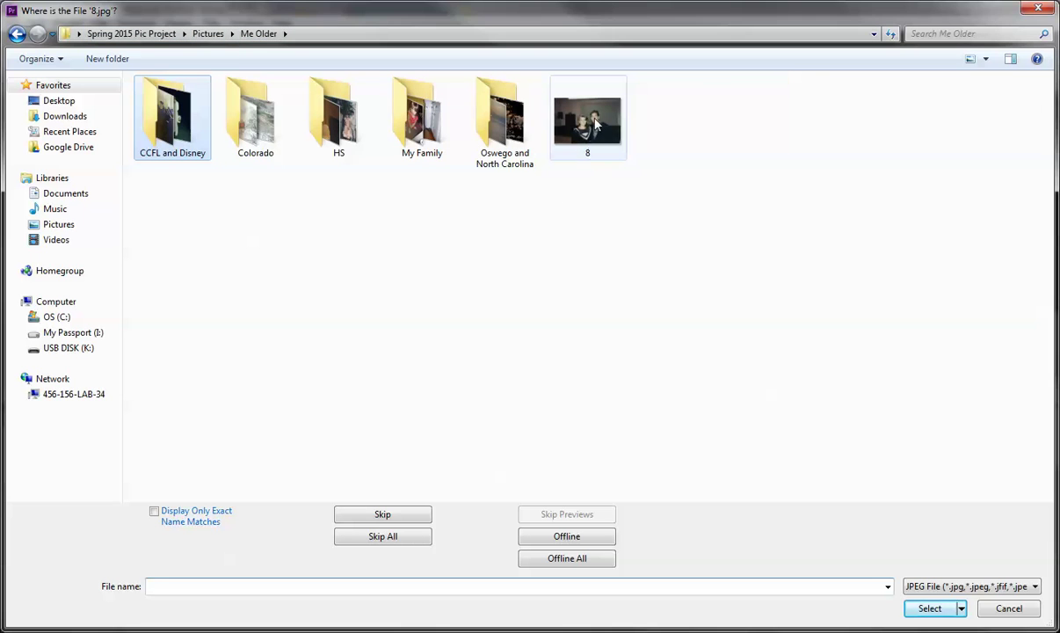
click(595, 123)
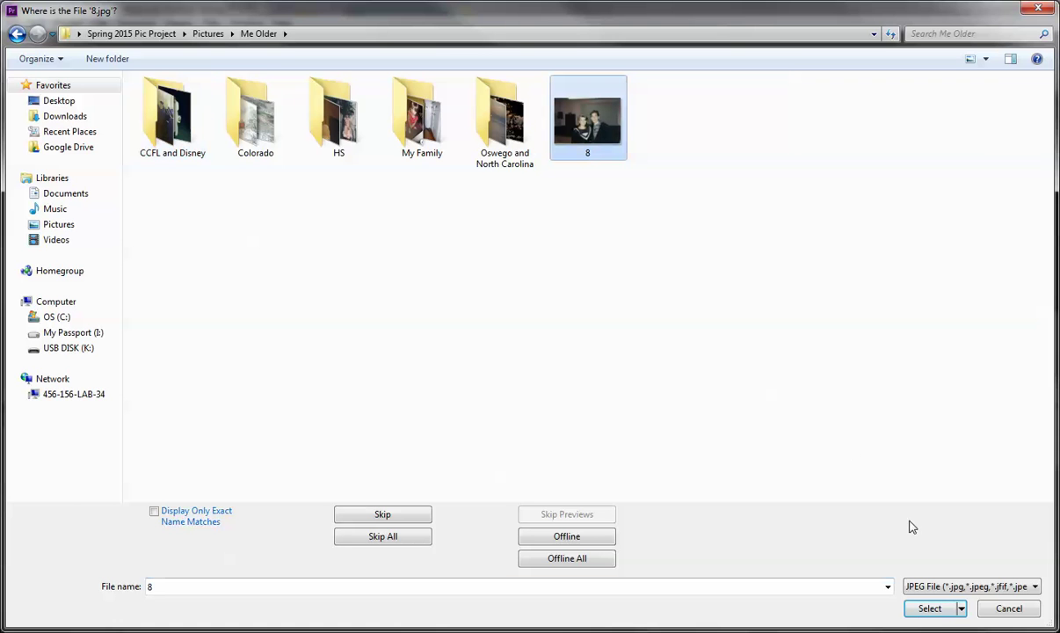
click(930, 608)
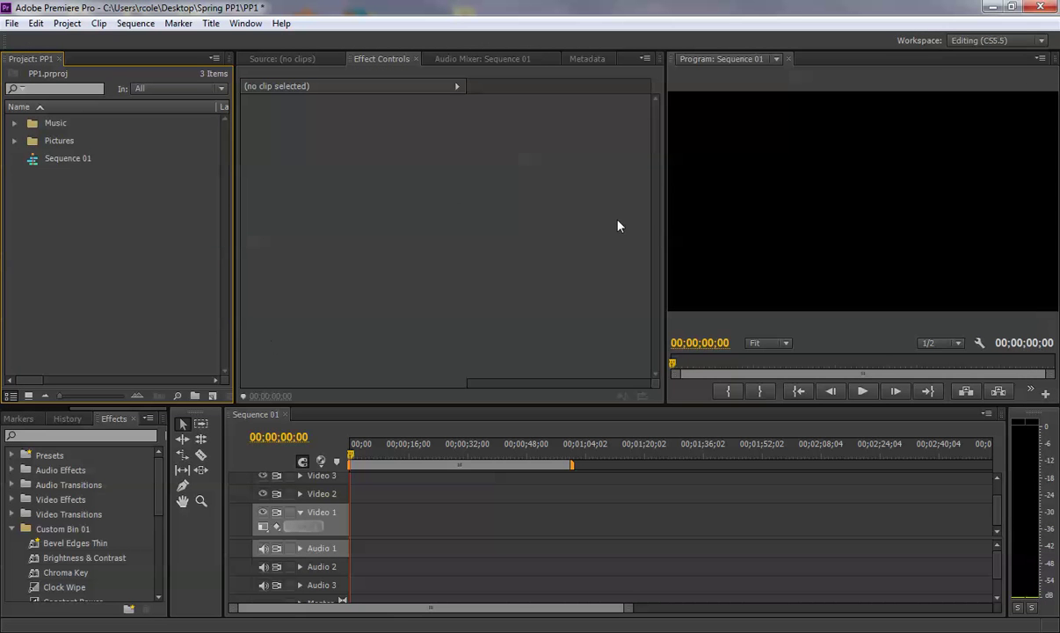